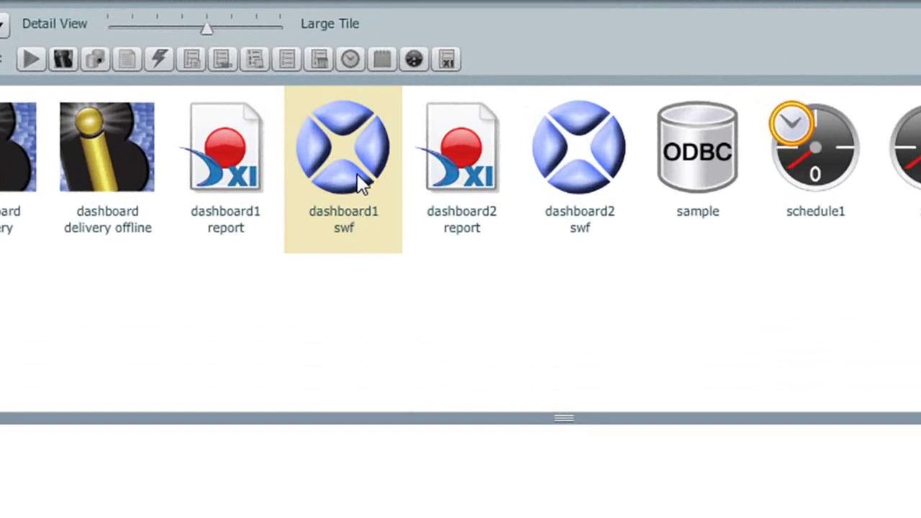
Open the Email HTML delivery of the 'dashboard delivery connected' burst for editing.
click(567, 180)
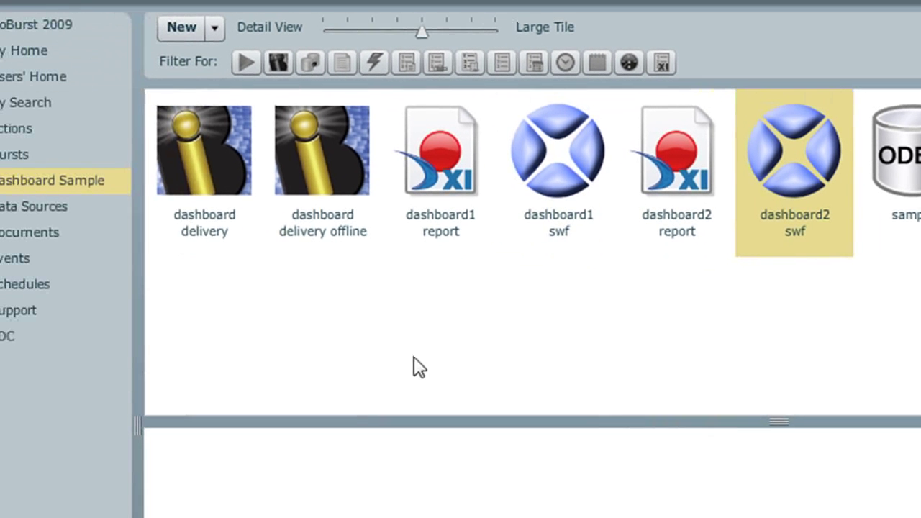
mouse_move(216, 186)
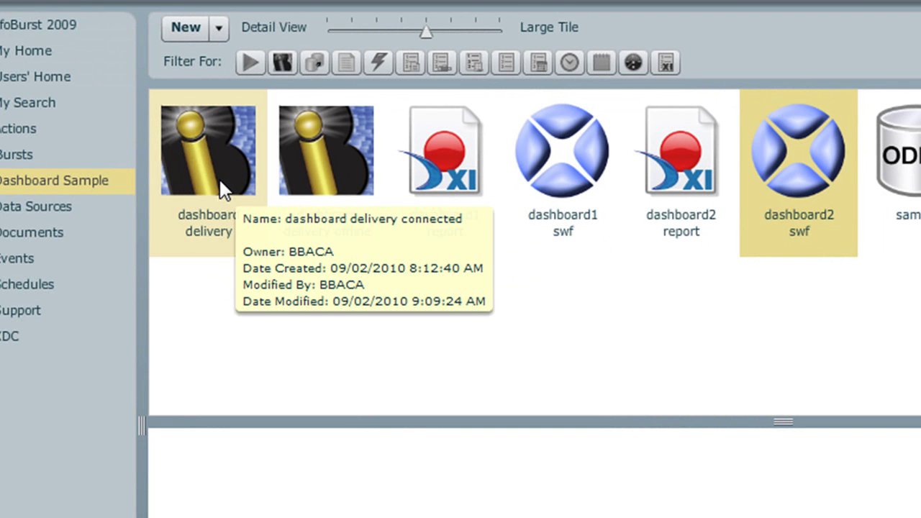
double_click(220, 189)
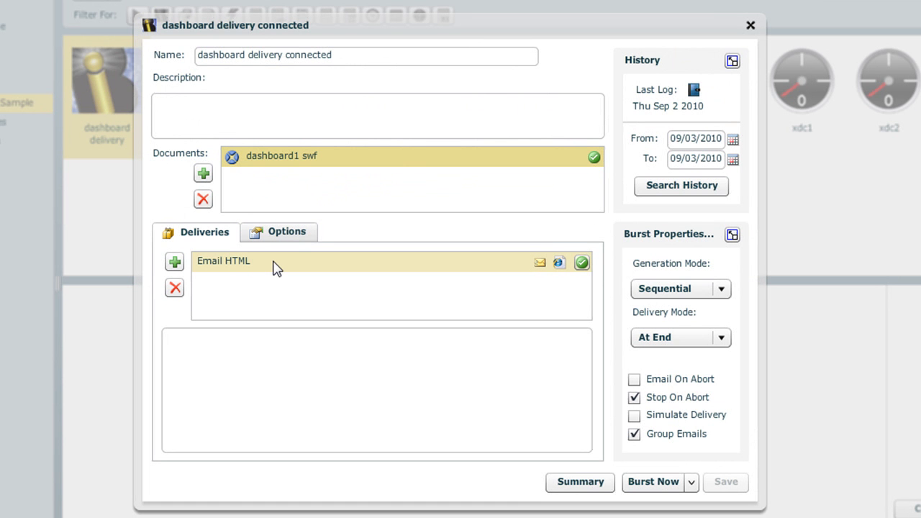
click(276, 268)
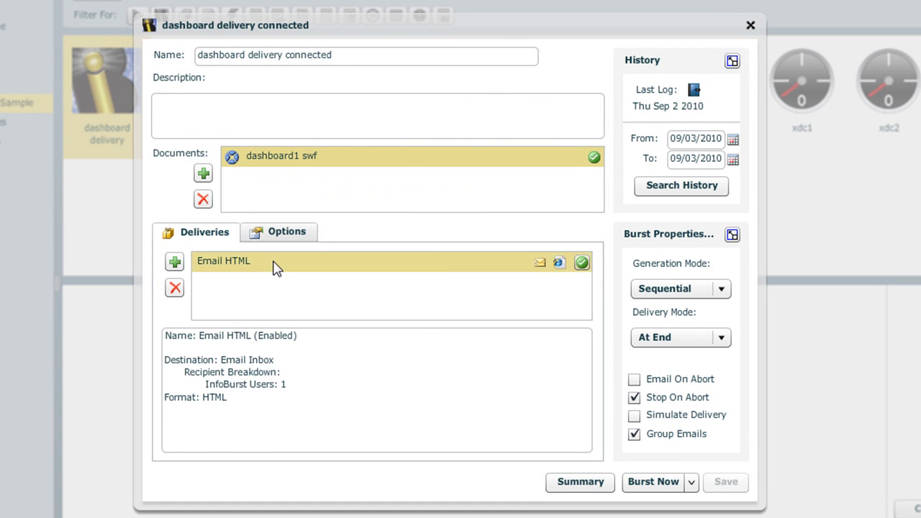
double_click(276, 268)
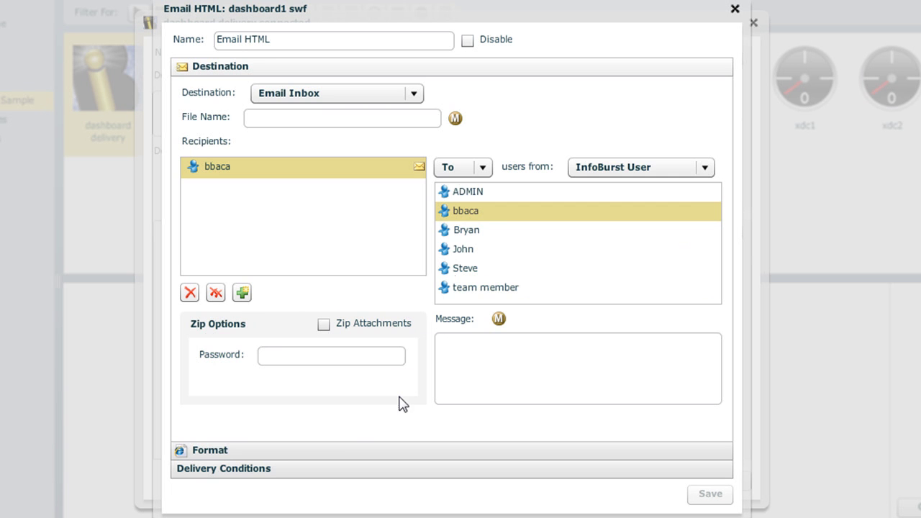
Keep the Email HTML delivery's output format as HTML and close its settings.
click(343, 455)
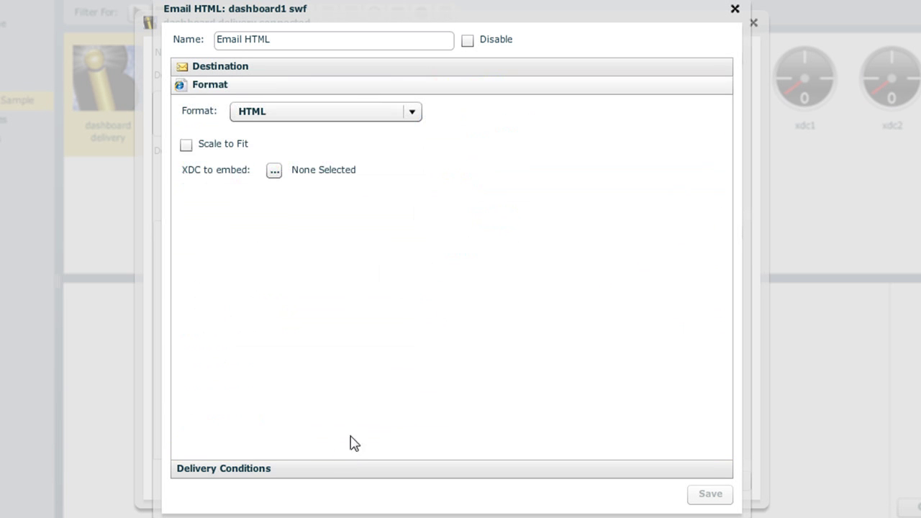
click(413, 114)
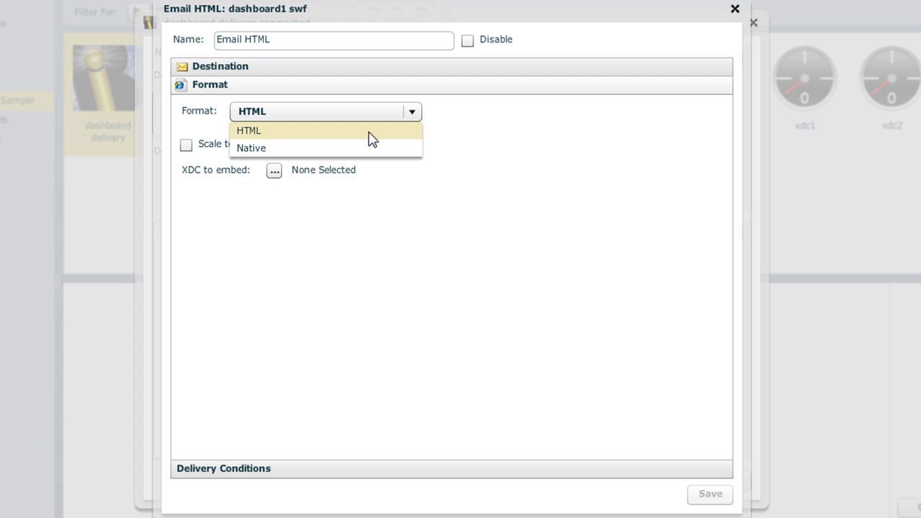
click(370, 138)
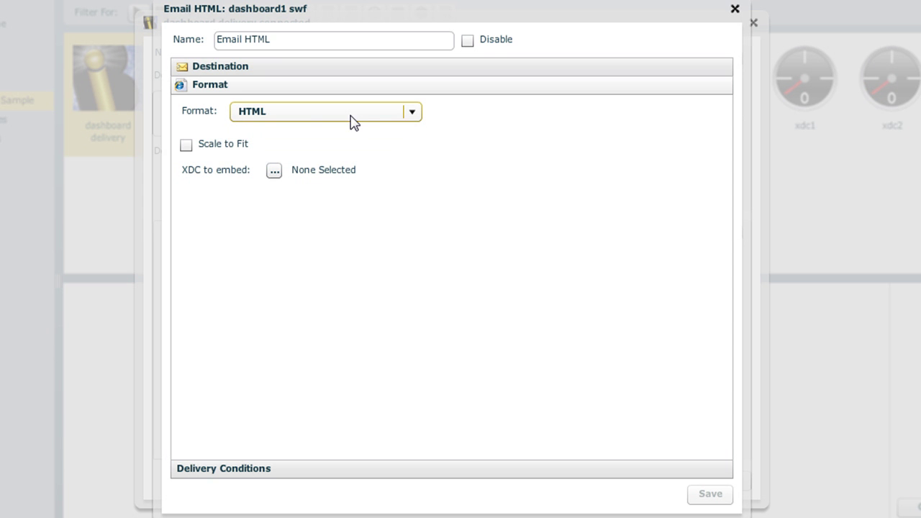
click(735, 9)
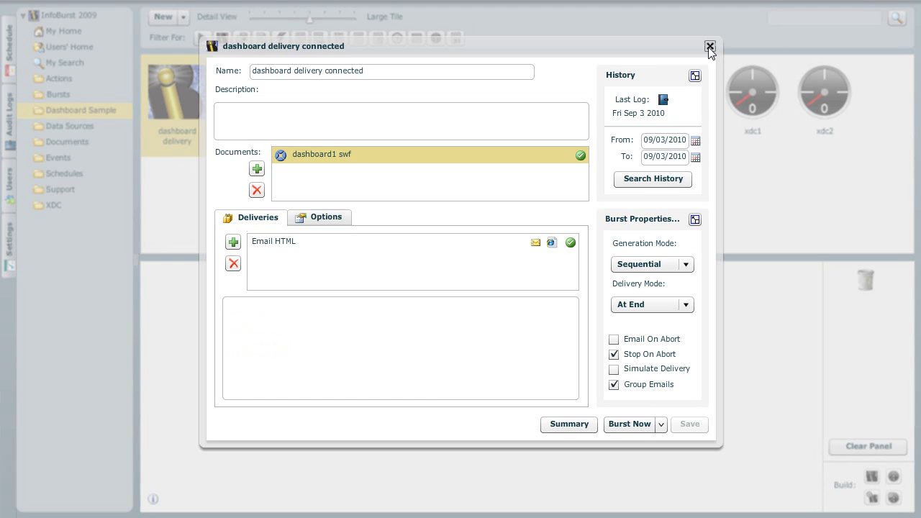
Close the burst editor and open the 'dashboard delivery connected' email in Windows Live Mail.
click(710, 47)
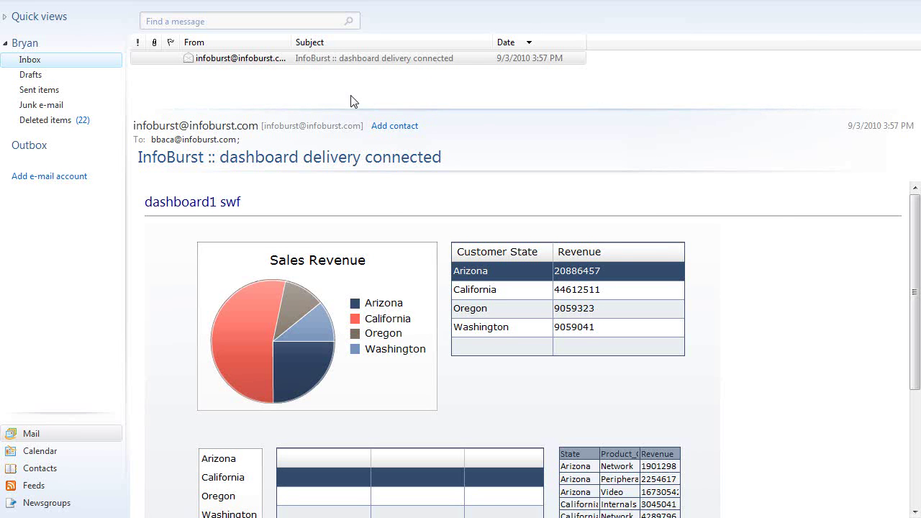
click(332, 62)
Switch the inline dashboard between Arizona, Oregon and Washington to compare product-group revenue.
click(230, 460)
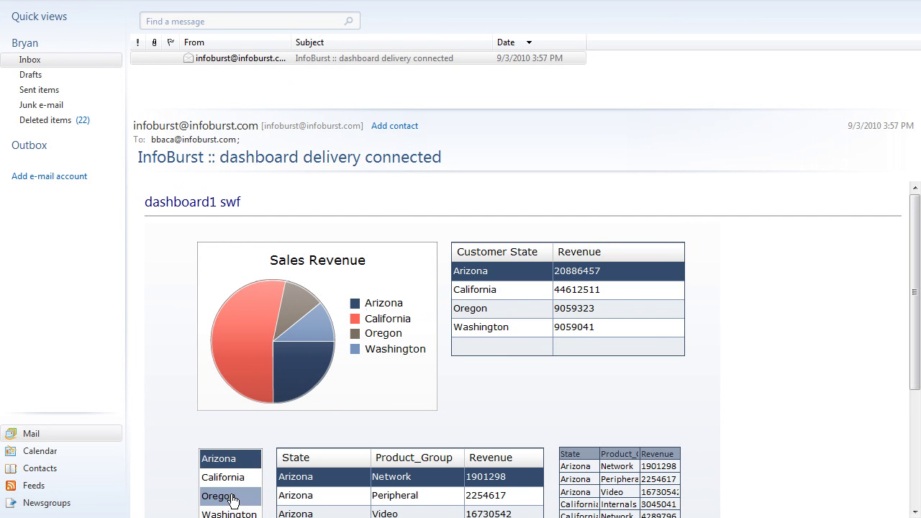
click(230, 496)
click(229, 514)
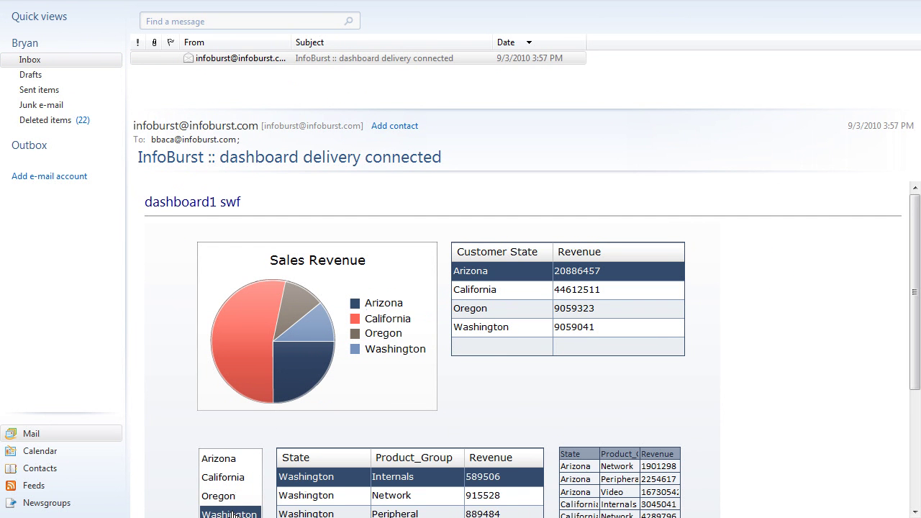
click(221, 463)
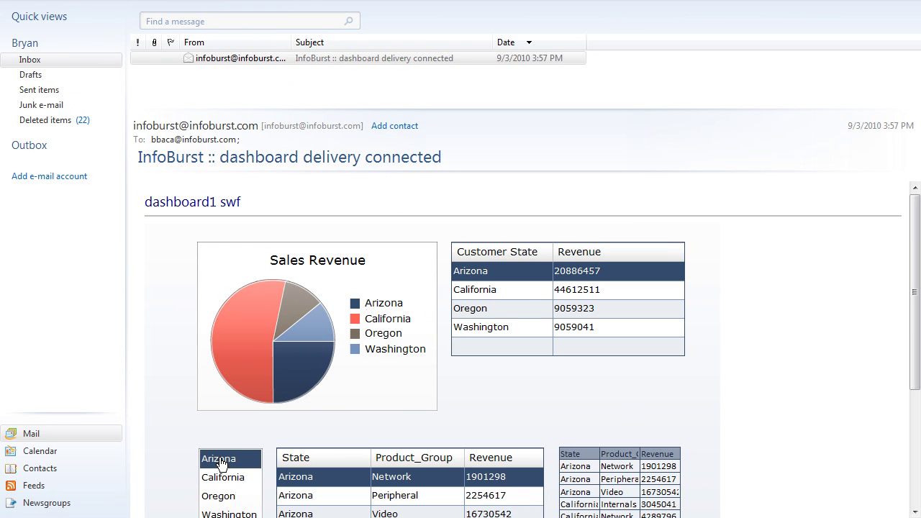
click(218, 496)
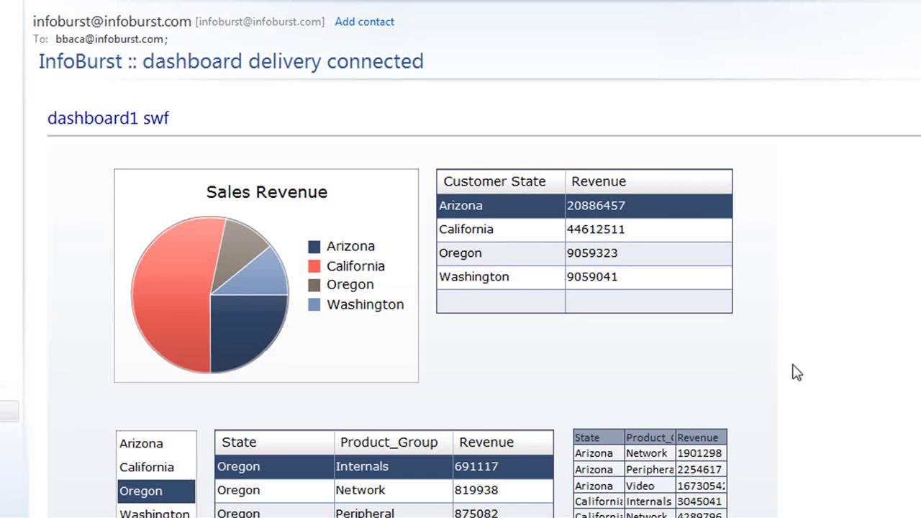
scroll(796, 372, down, 2)
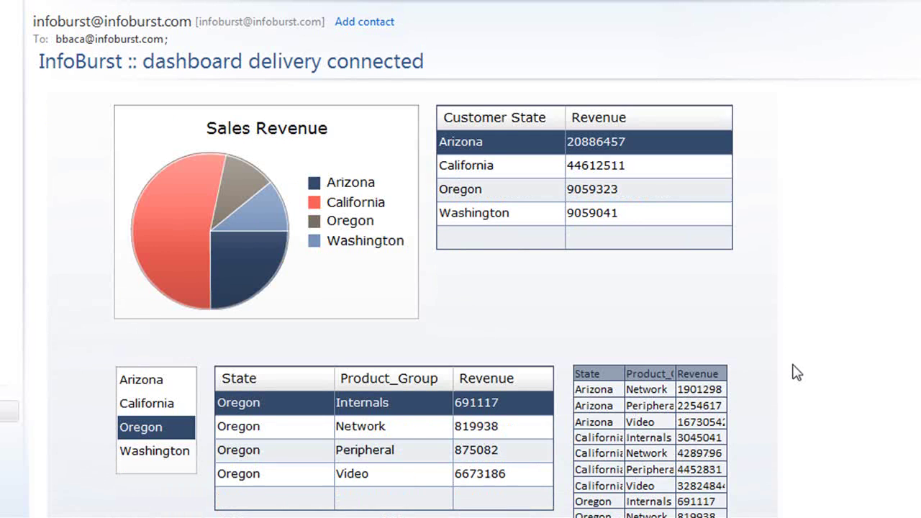
scroll(792, 371, up, 2)
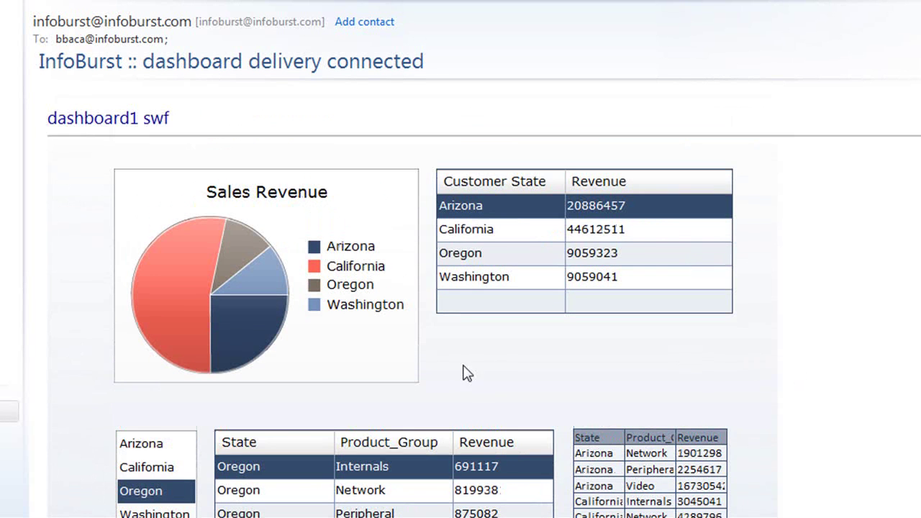
scroll(765, 333, down, 2)
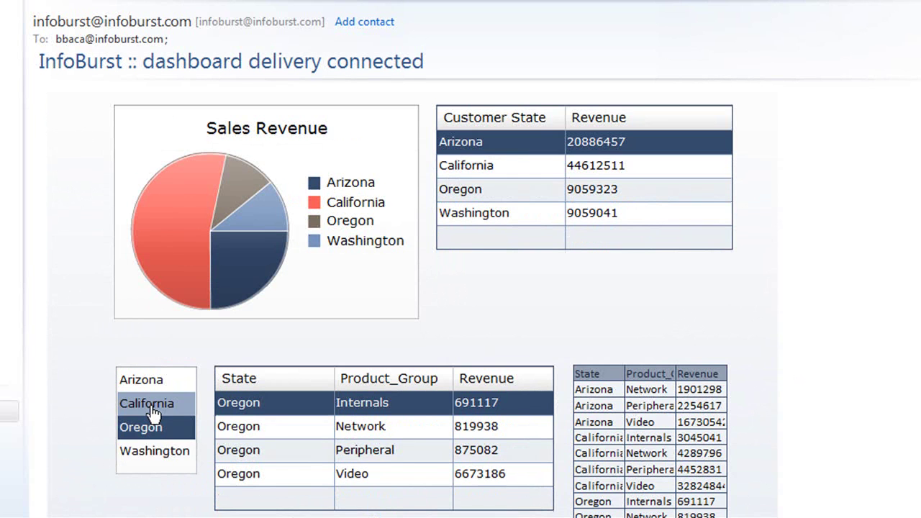
Cycle through Washington, California and Oregon, ending with Arizona's figures in the product table.
click(159, 458)
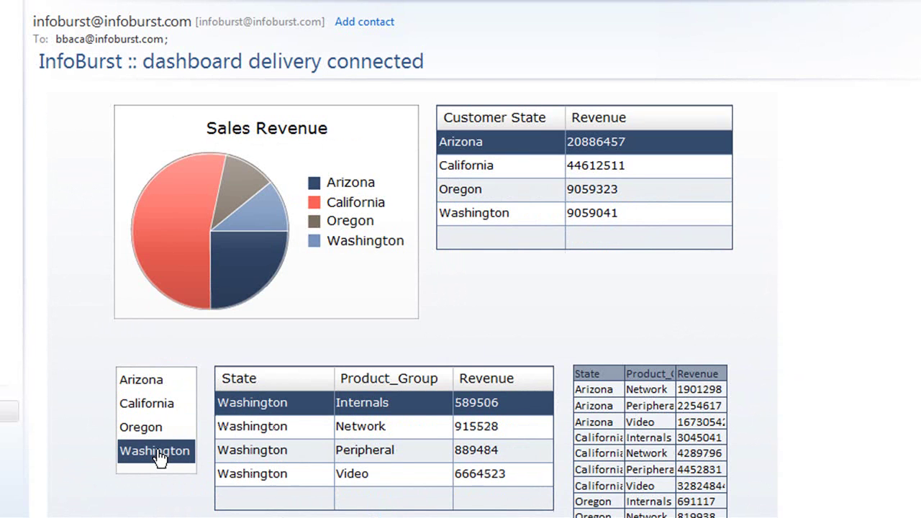
click(165, 408)
mouse_move(237, 260)
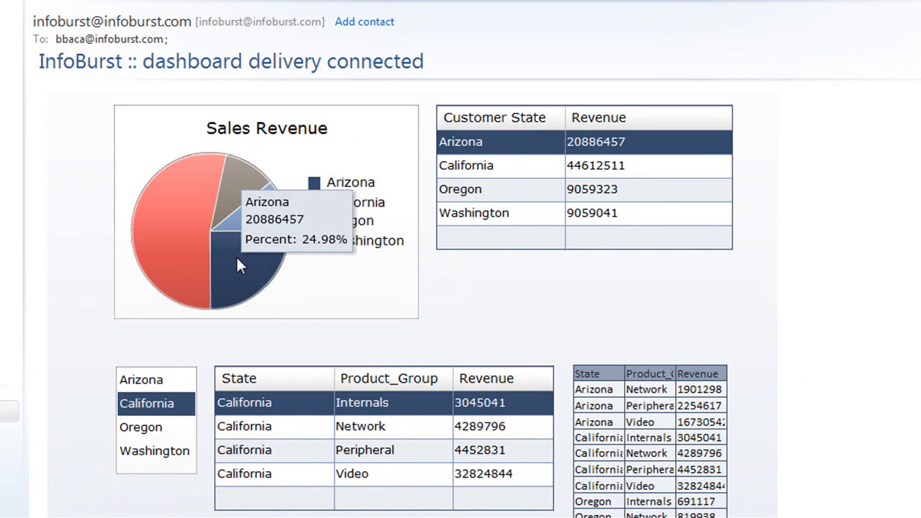
mouse_move(180, 286)
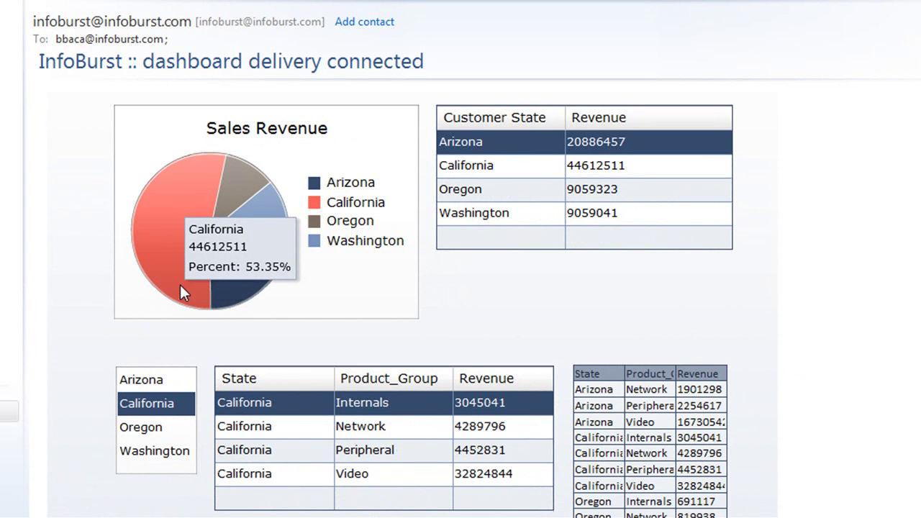
click(148, 382)
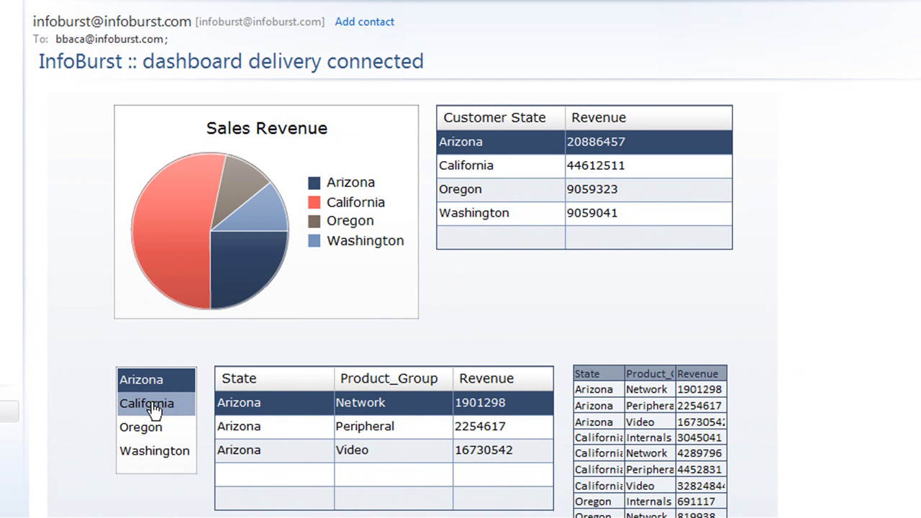
click(153, 408)
click(151, 430)
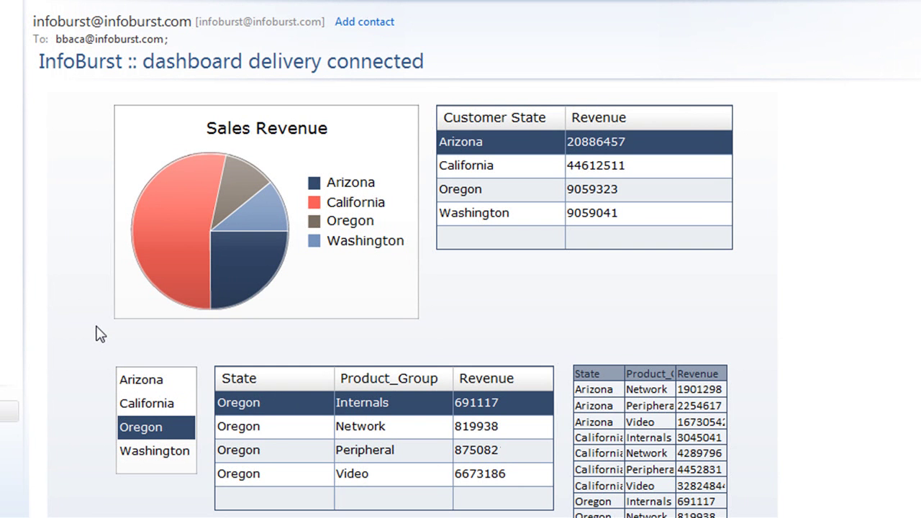
click(138, 385)
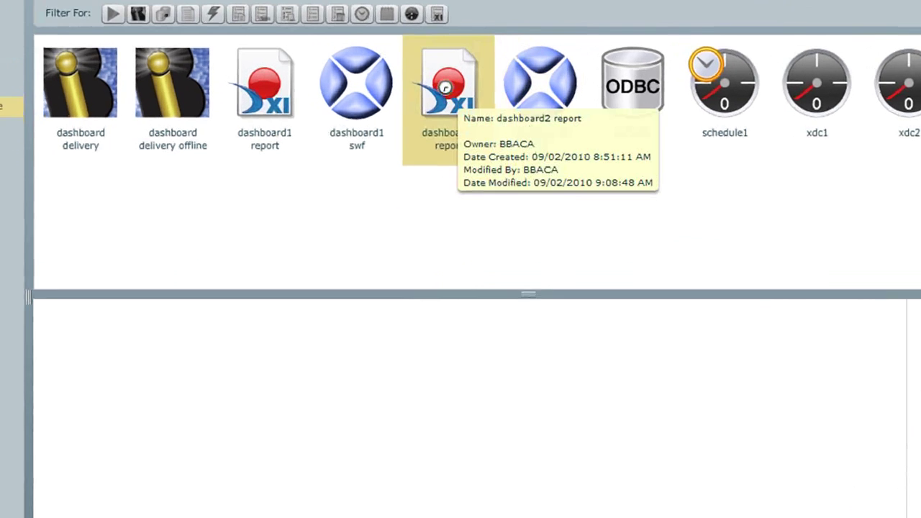
Review the dashboard2 report's properties and its Customer State prompt parameter.
double_click(446, 87)
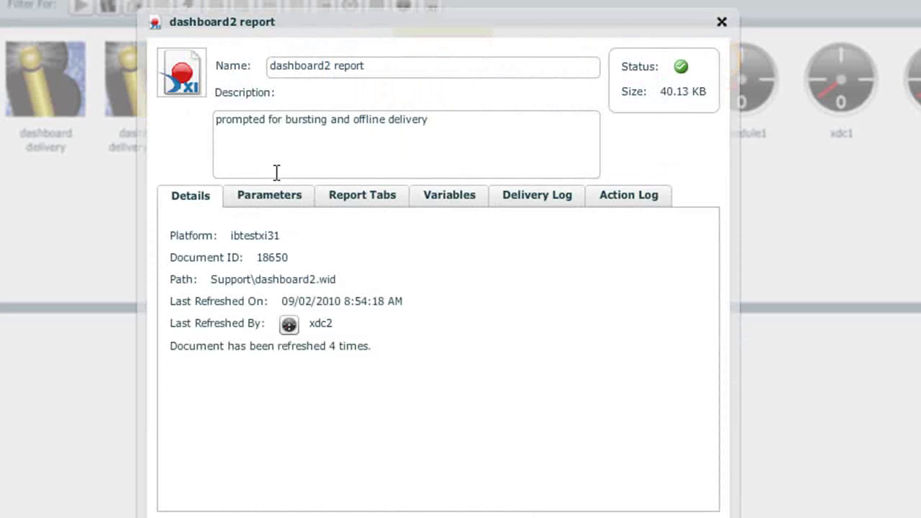
click(276, 198)
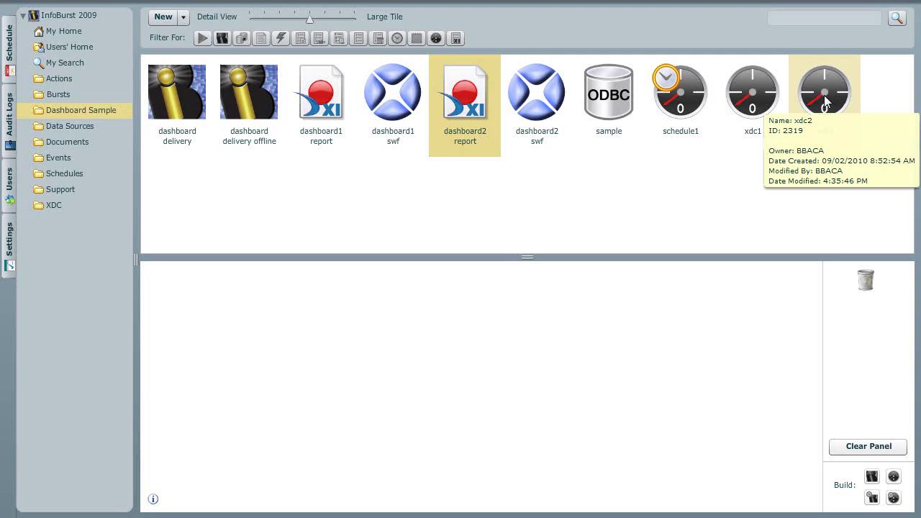
double_click(817, 95)
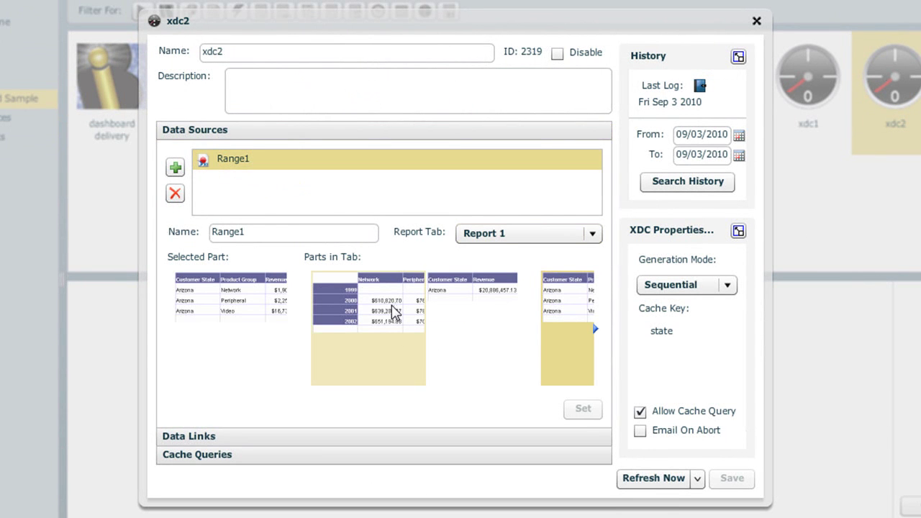
mouse_move(394, 312)
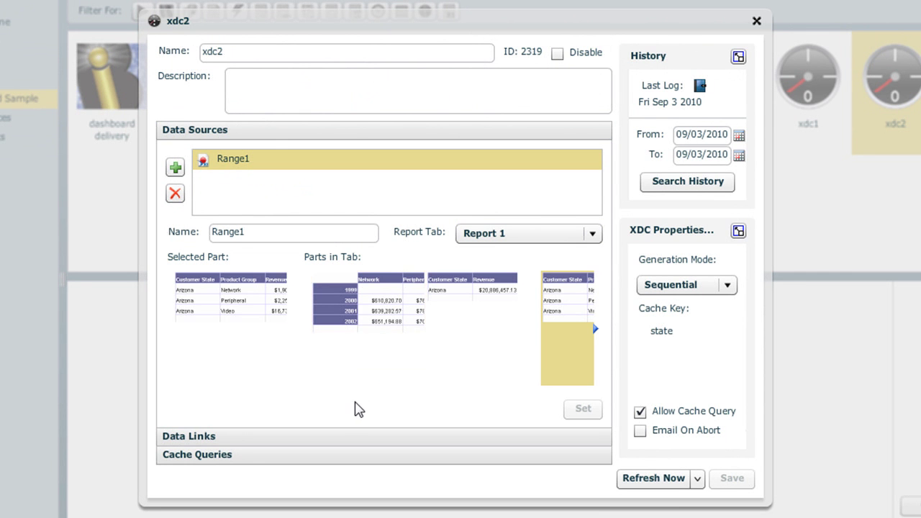
click(331, 441)
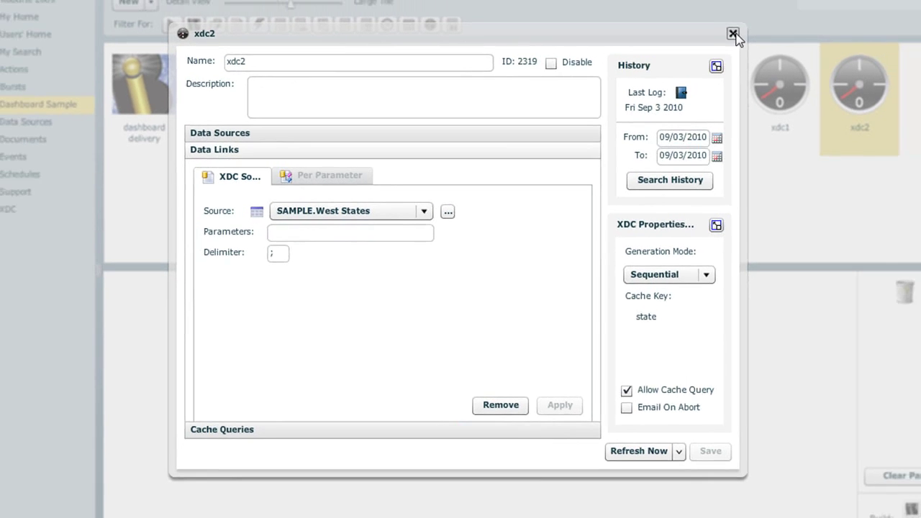
click(732, 34)
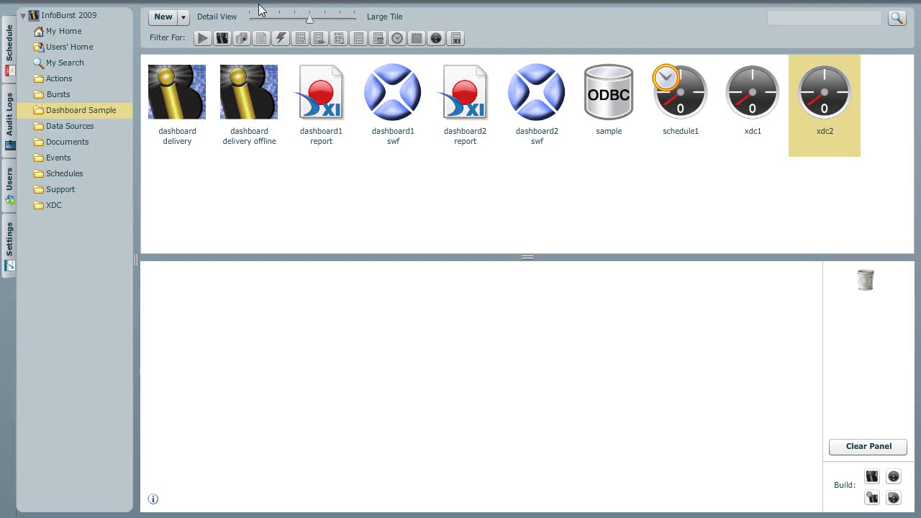
Open the dashboard2 swf document's Email SWF delivery in the 'dashboard delivery offline' burst.
double_click(240, 98)
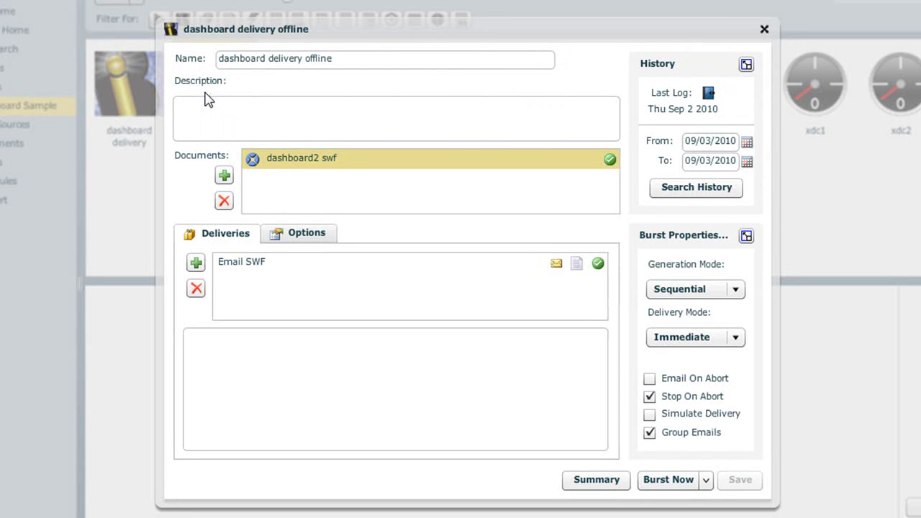
click(296, 164)
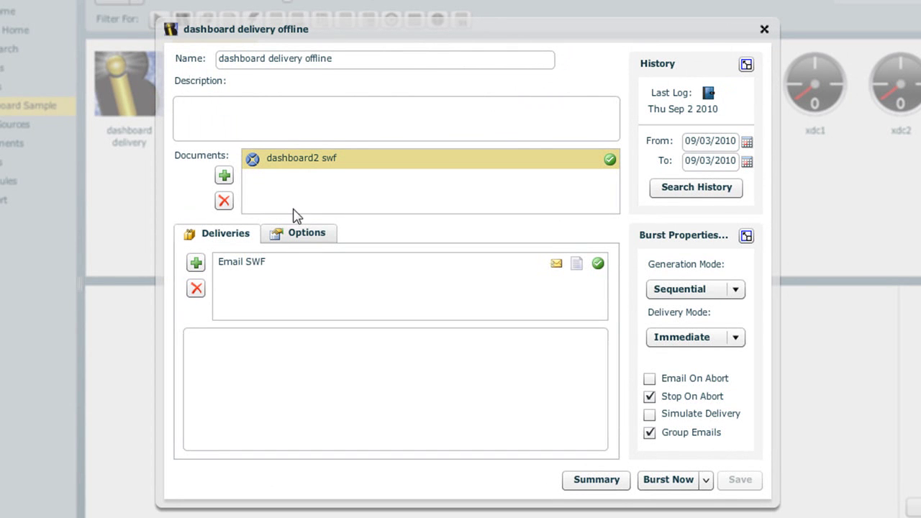
double_click(286, 265)
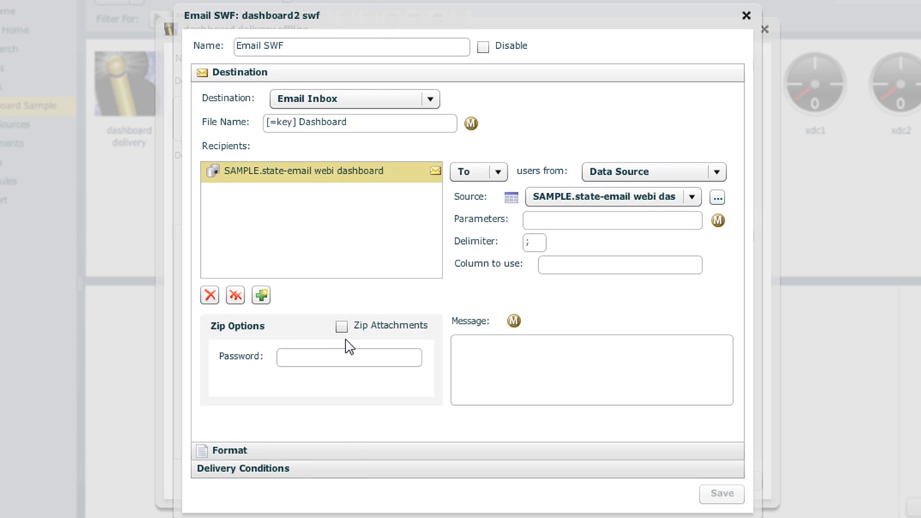
Verify Native format with XDC \Dashboard Sample\xdc2, close the editor, and burst now.
click(350, 454)
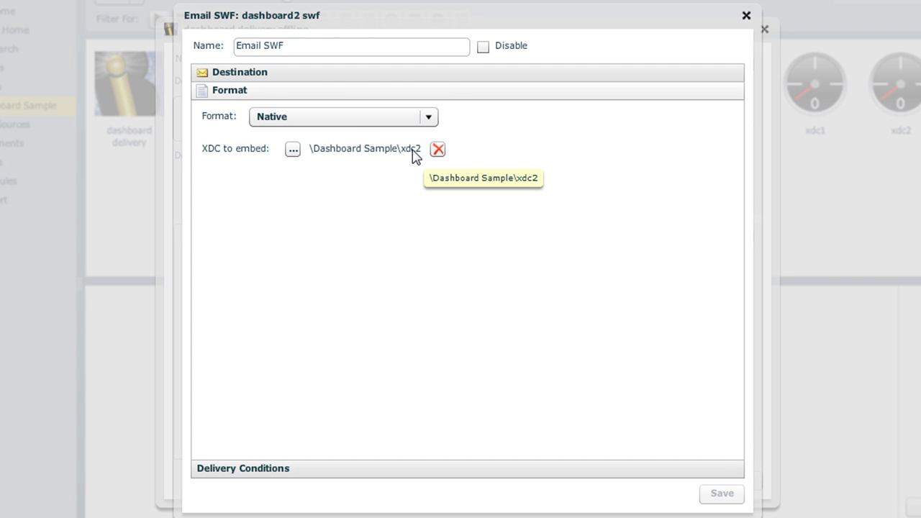
click(746, 15)
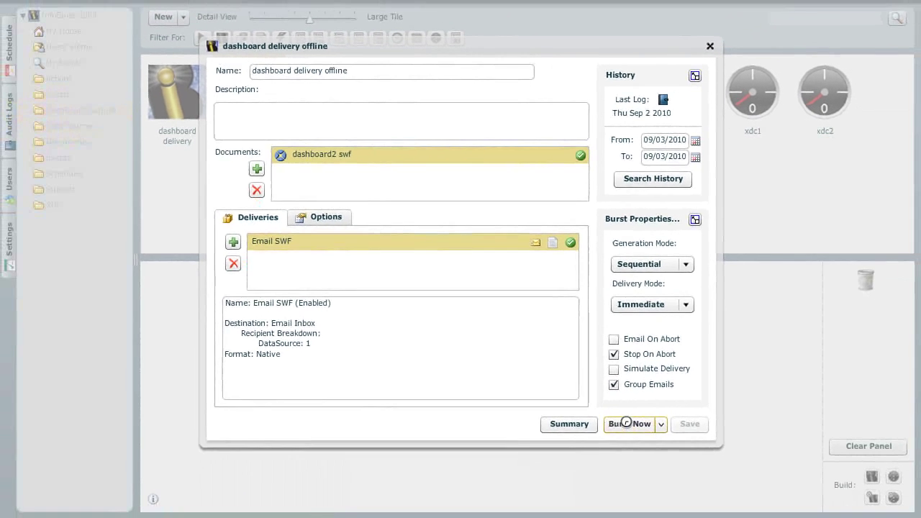
click(668, 480)
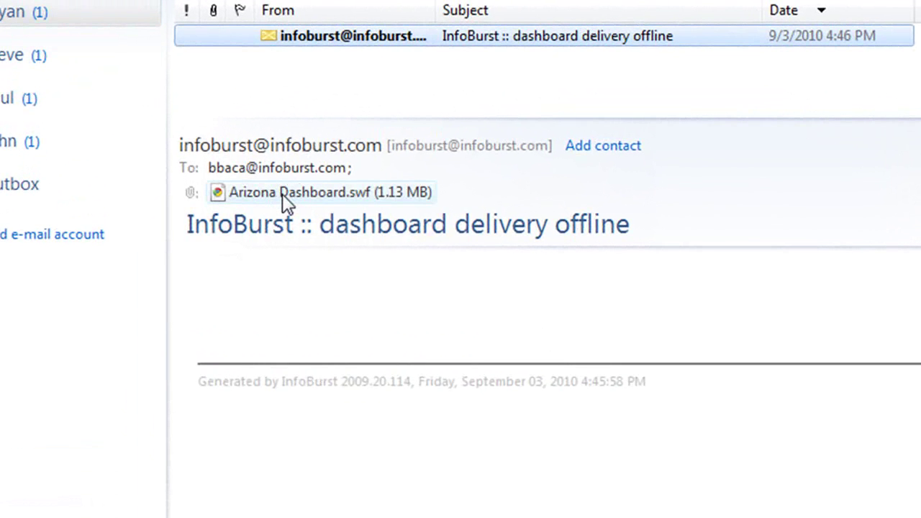
View the Arizona Dashboard.swf attachment's product revenue in a browser, then close it.
click(282, 194)
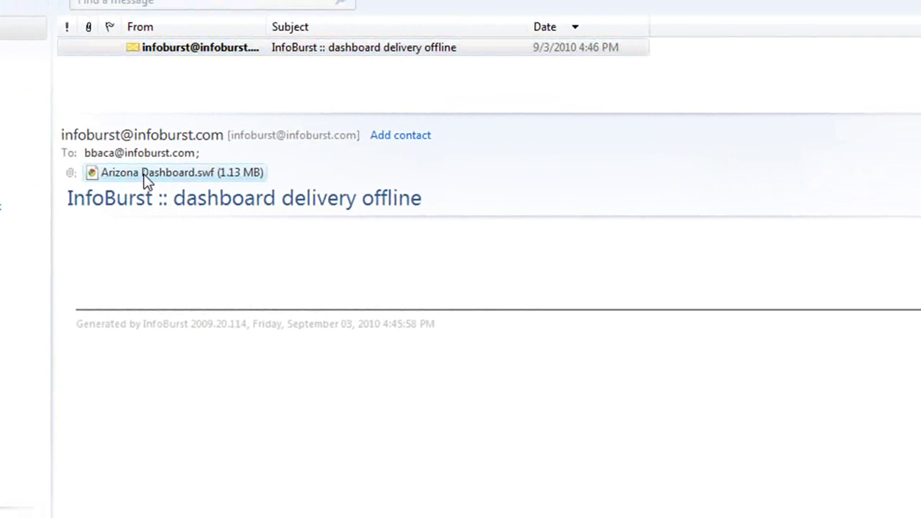
double_click(144, 176)
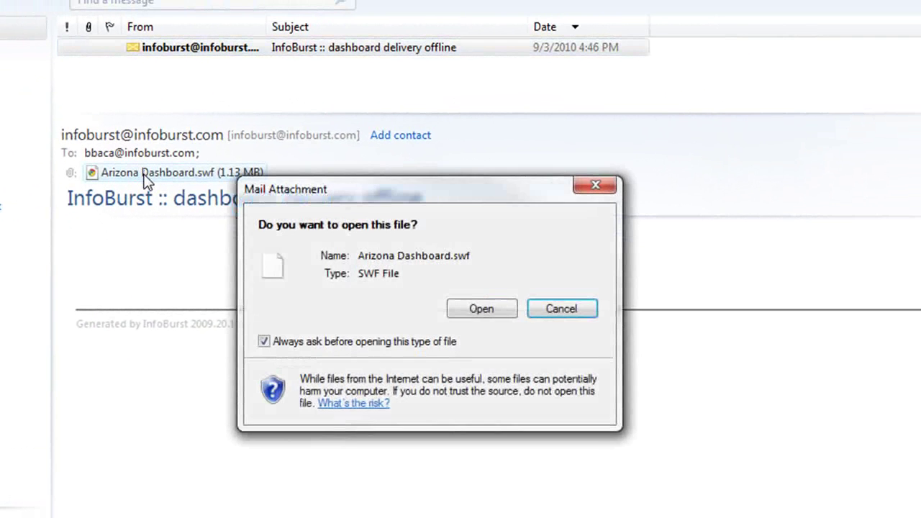
click(482, 311)
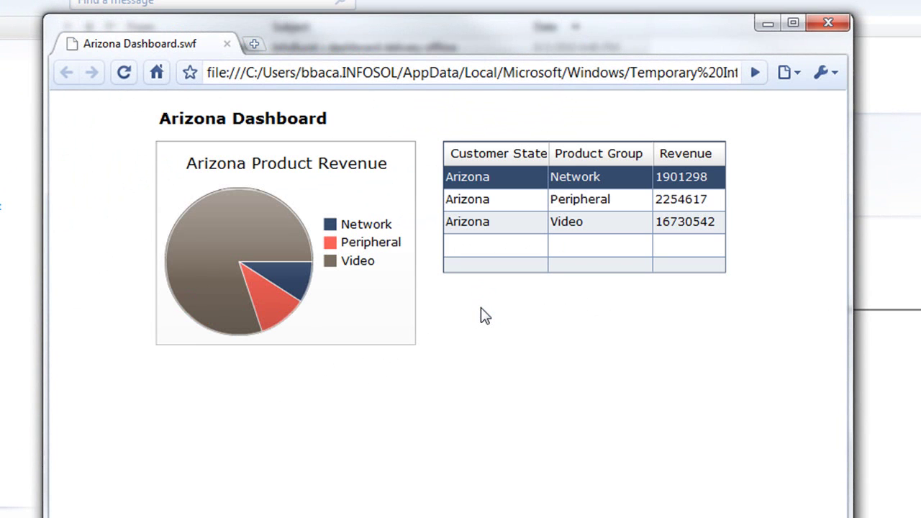
click(828, 22)
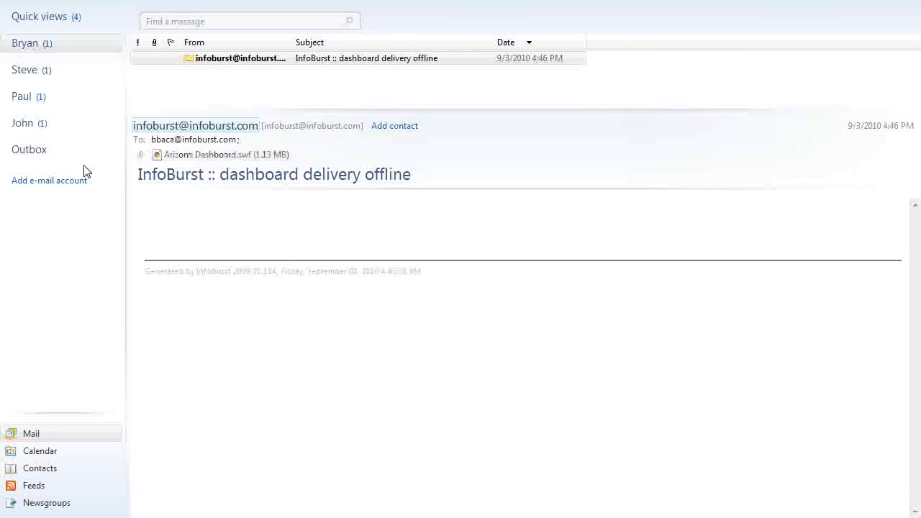
Open the other recipient's Oregon Dashboard.swf attachment to view Oregon revenue, then close it.
click(27, 99)
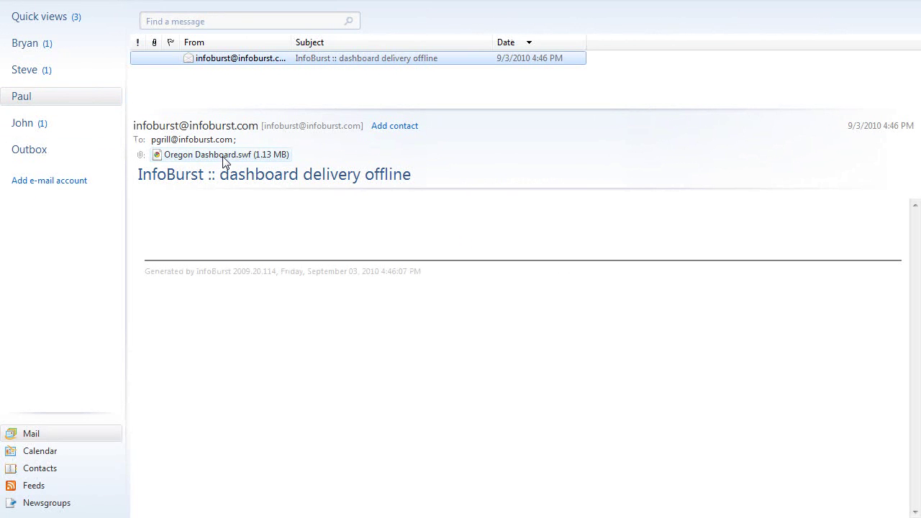
double_click(223, 155)
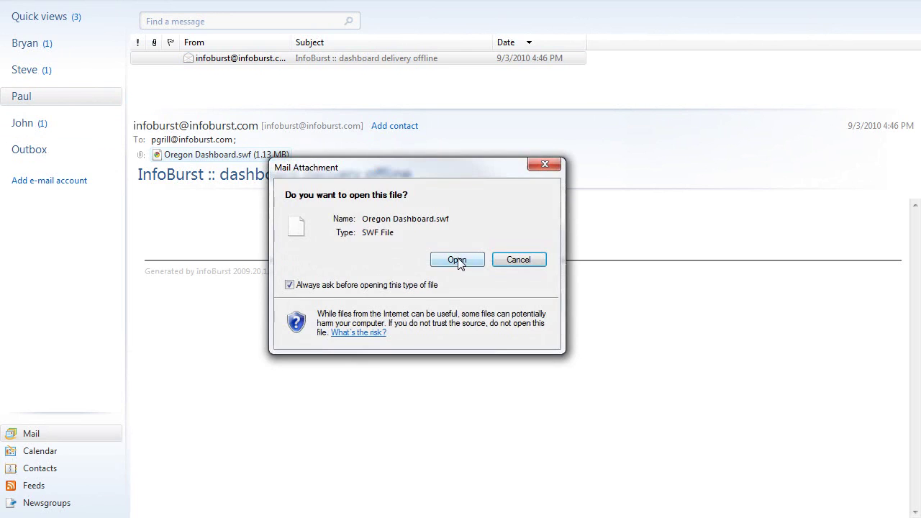
click(455, 257)
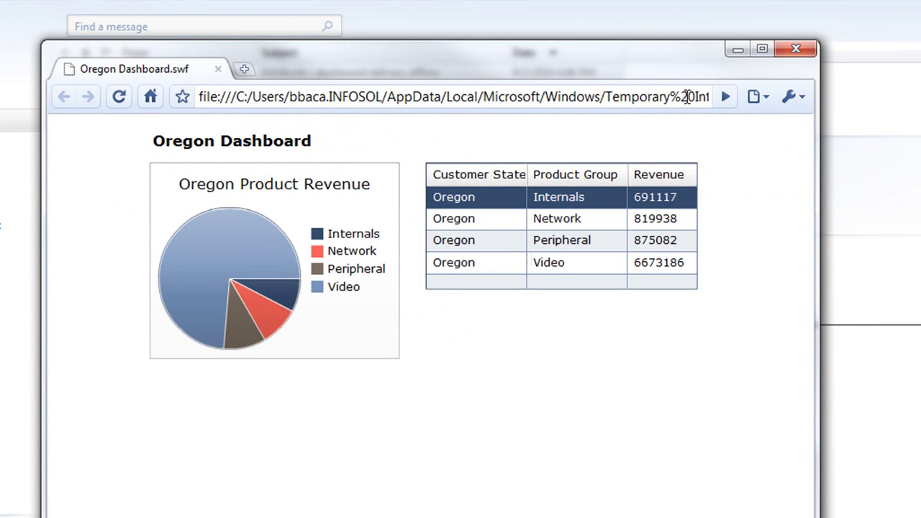
click(796, 49)
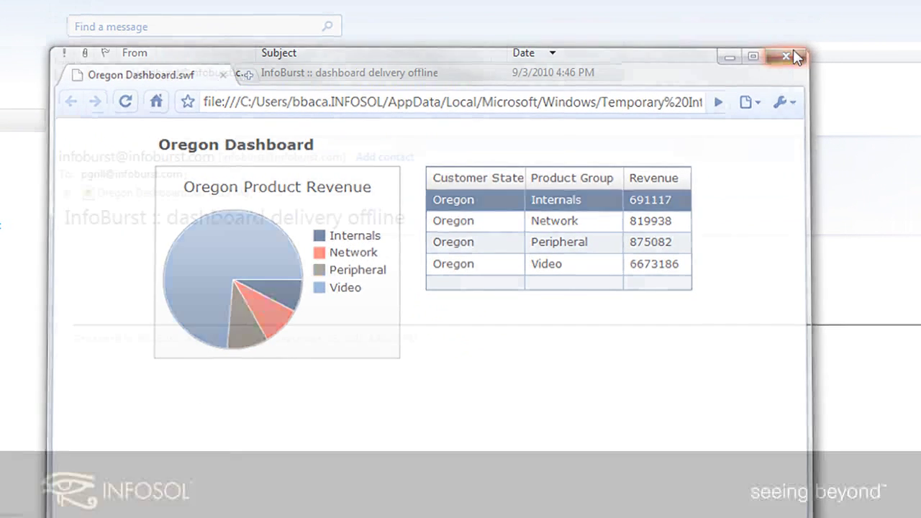